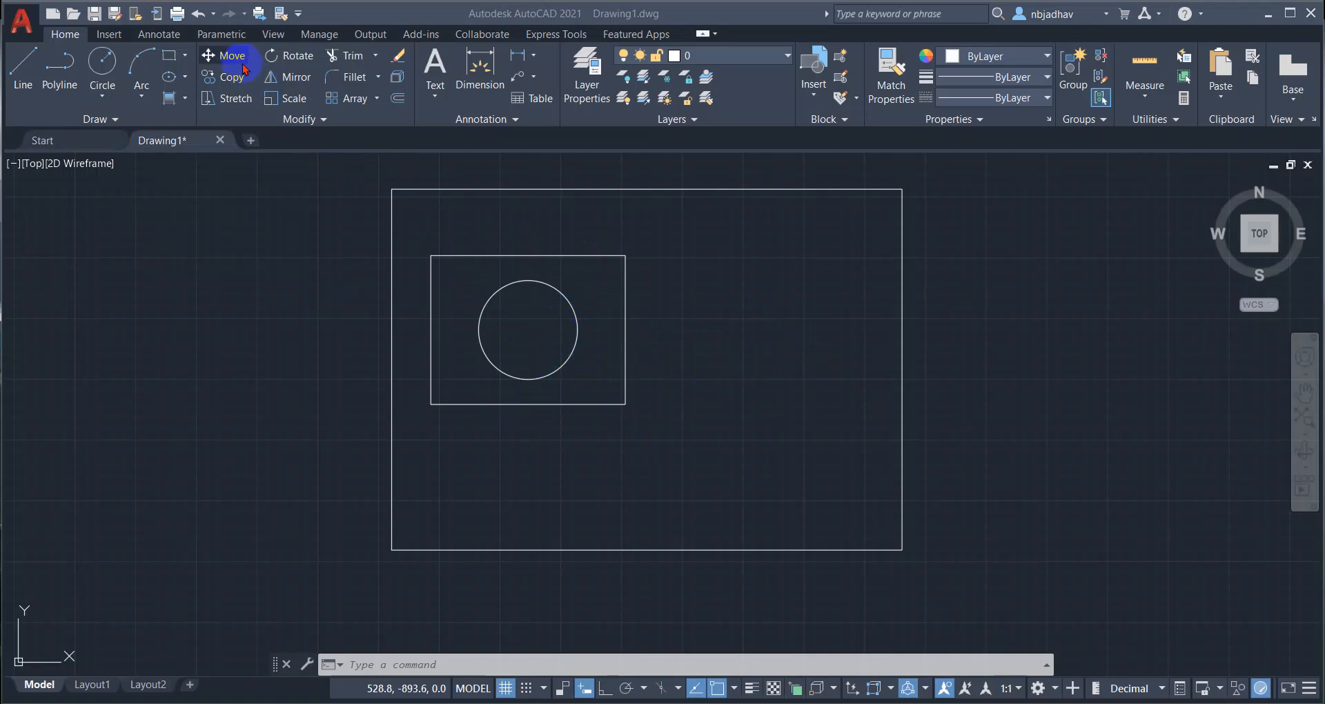
Move the circle by its center to the upper right of the small rectangle and return it to that rectangle's geometric center
left_click(578, 329)
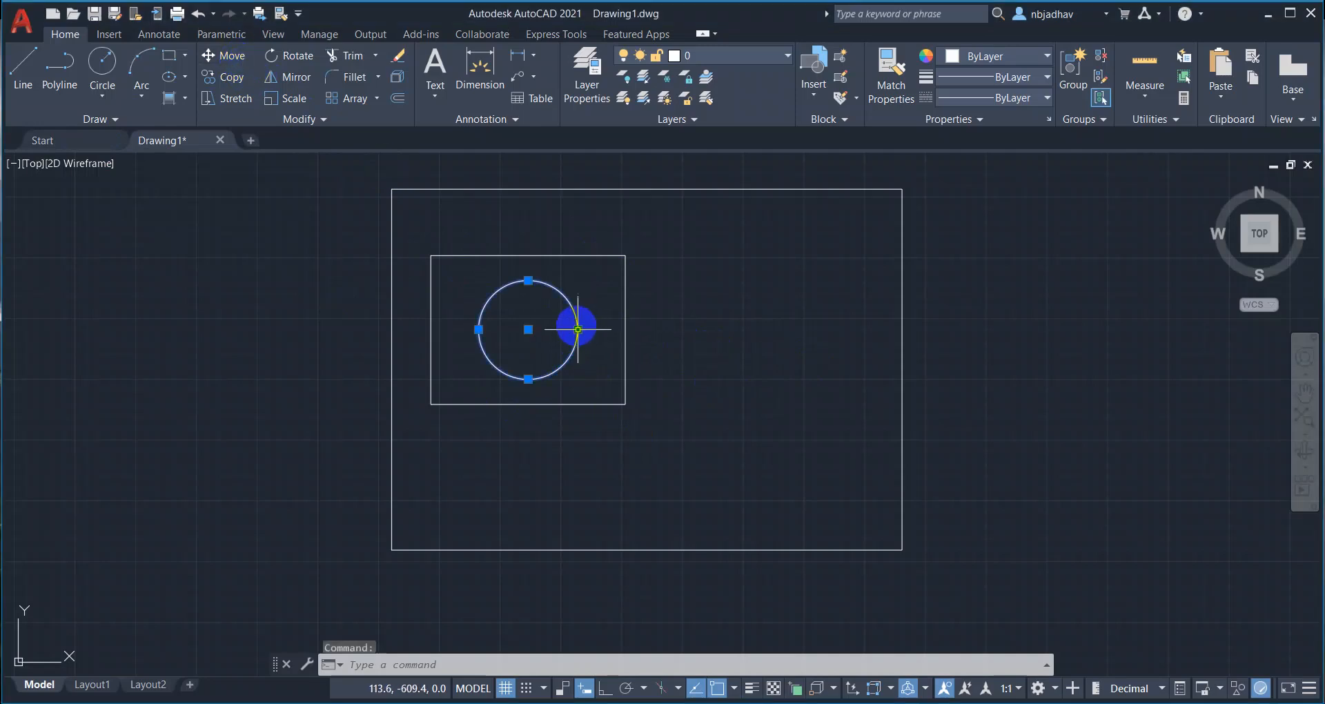
left_click(528, 329)
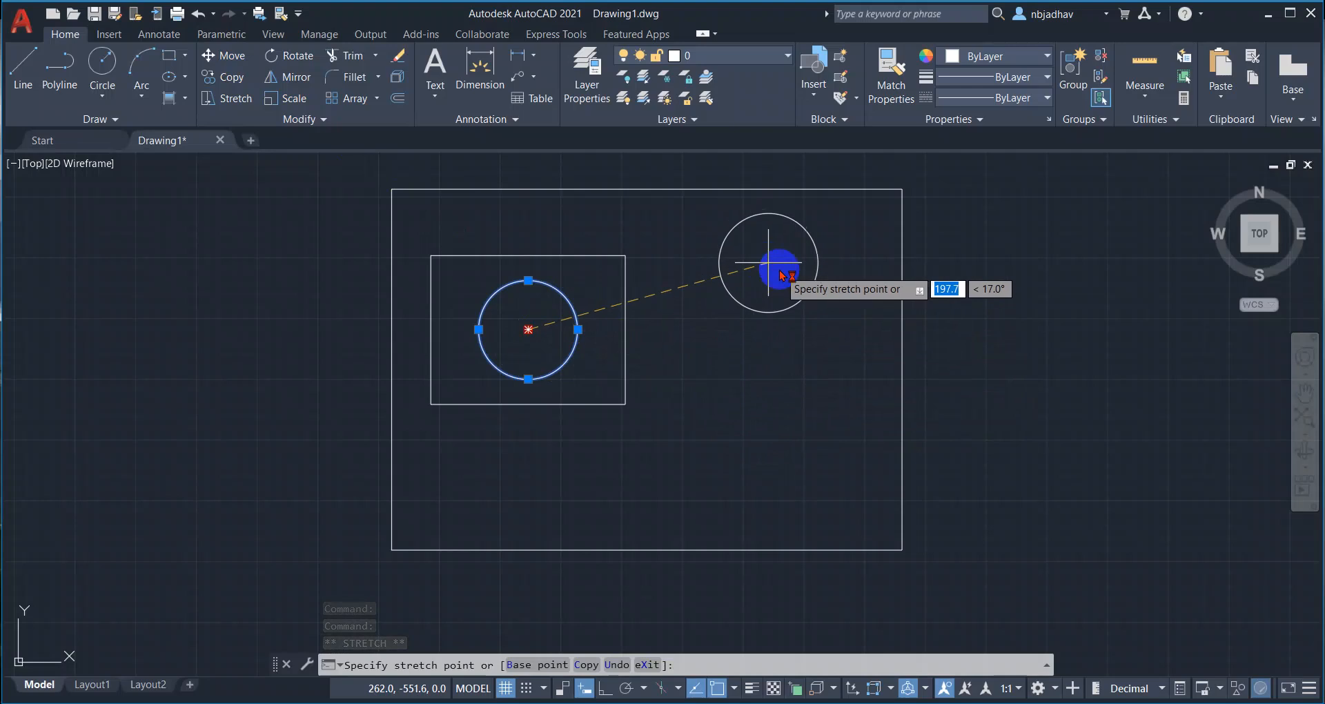
left_click(739, 256)
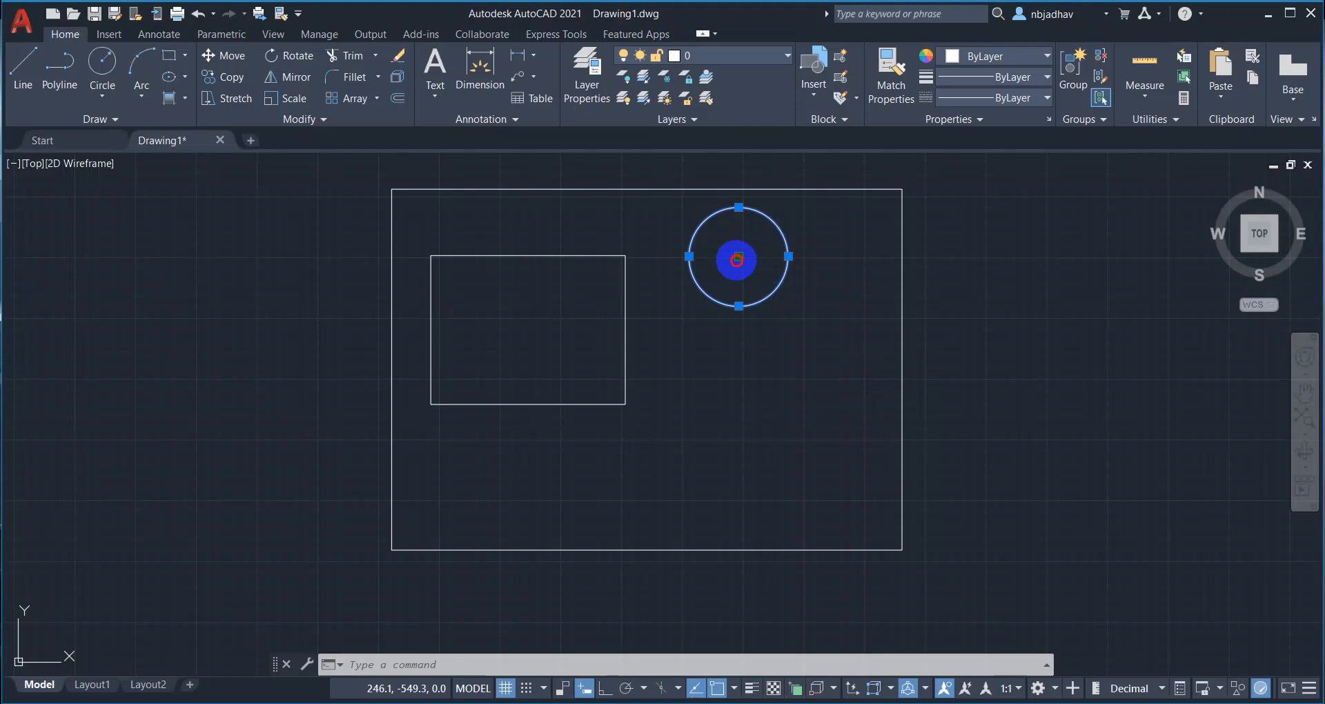
left_click(737, 260)
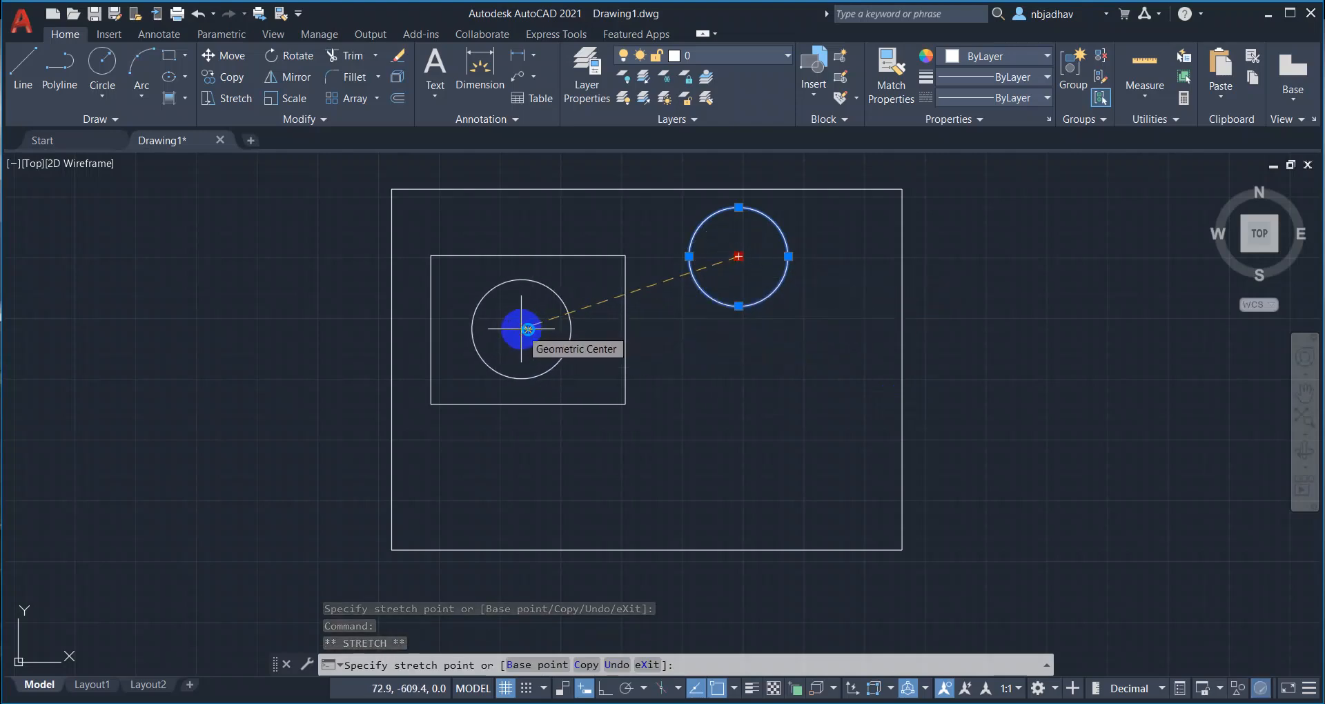
left_click(524, 328)
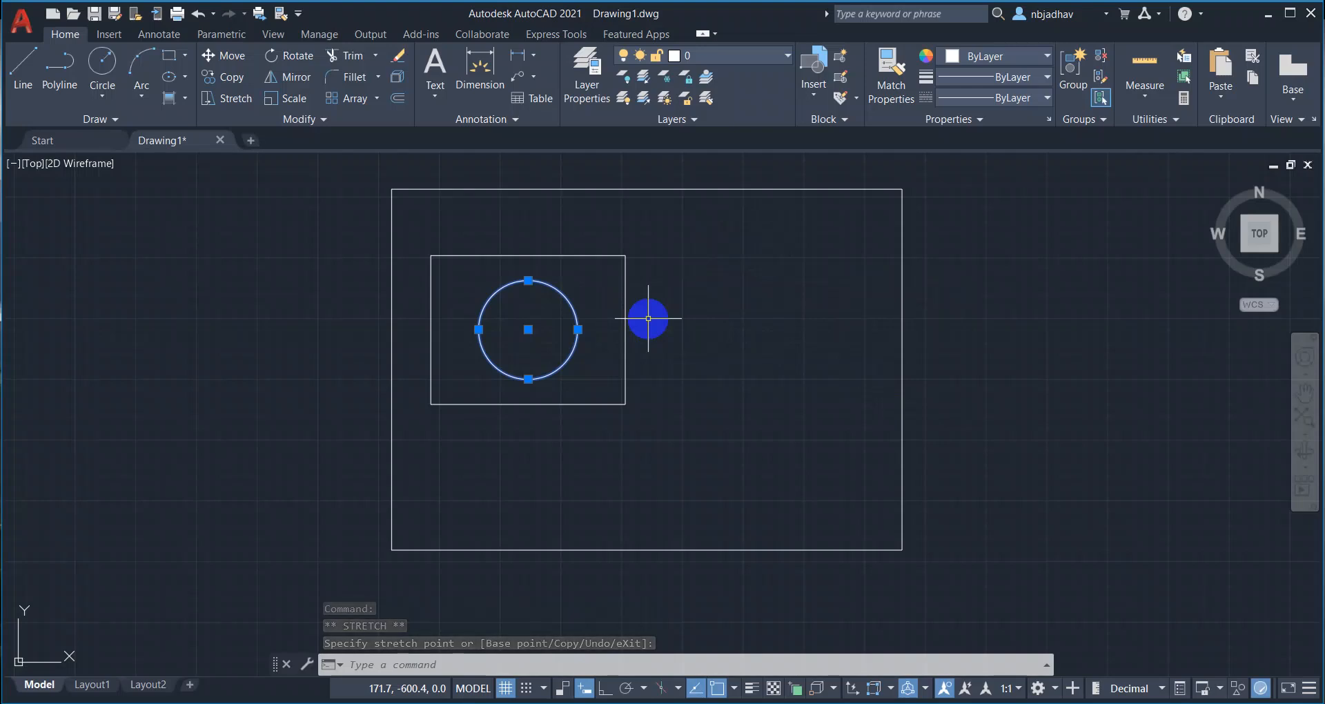
key("Escape")
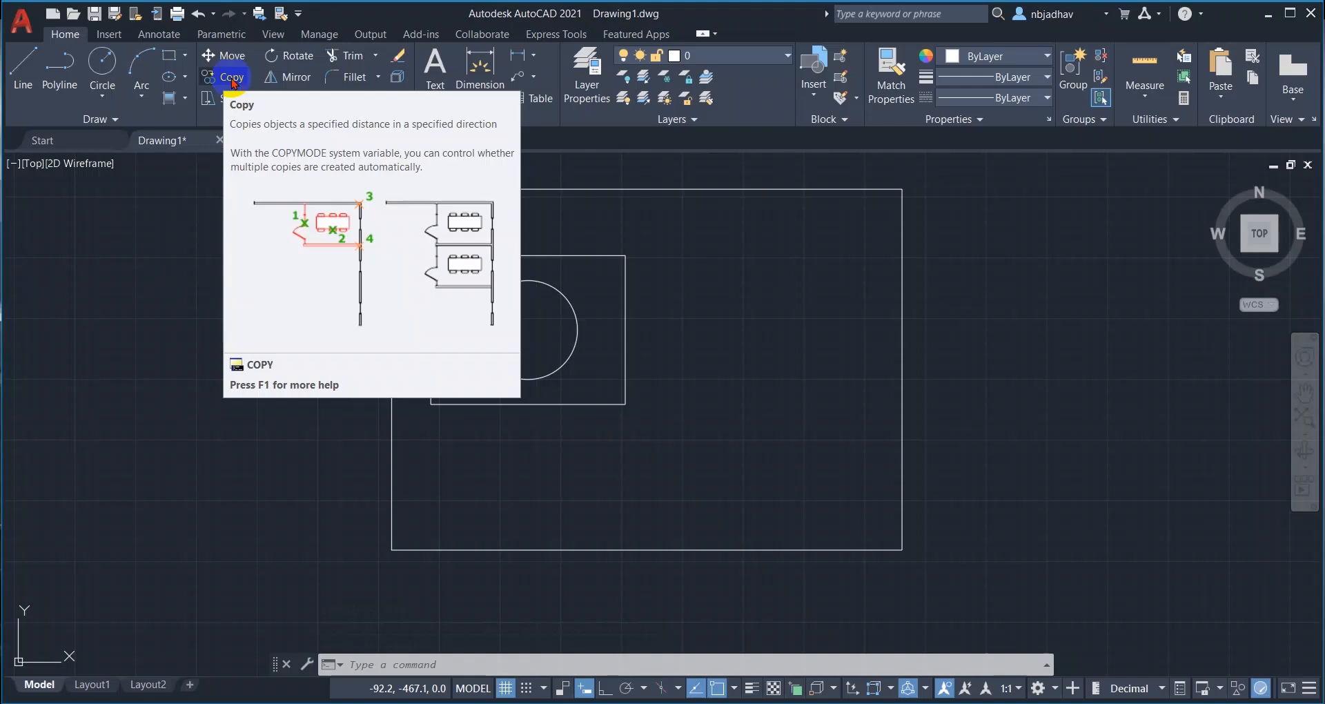
Begin copying the circle inside the small rectangle, using its center as the base point
left_click(234, 81)
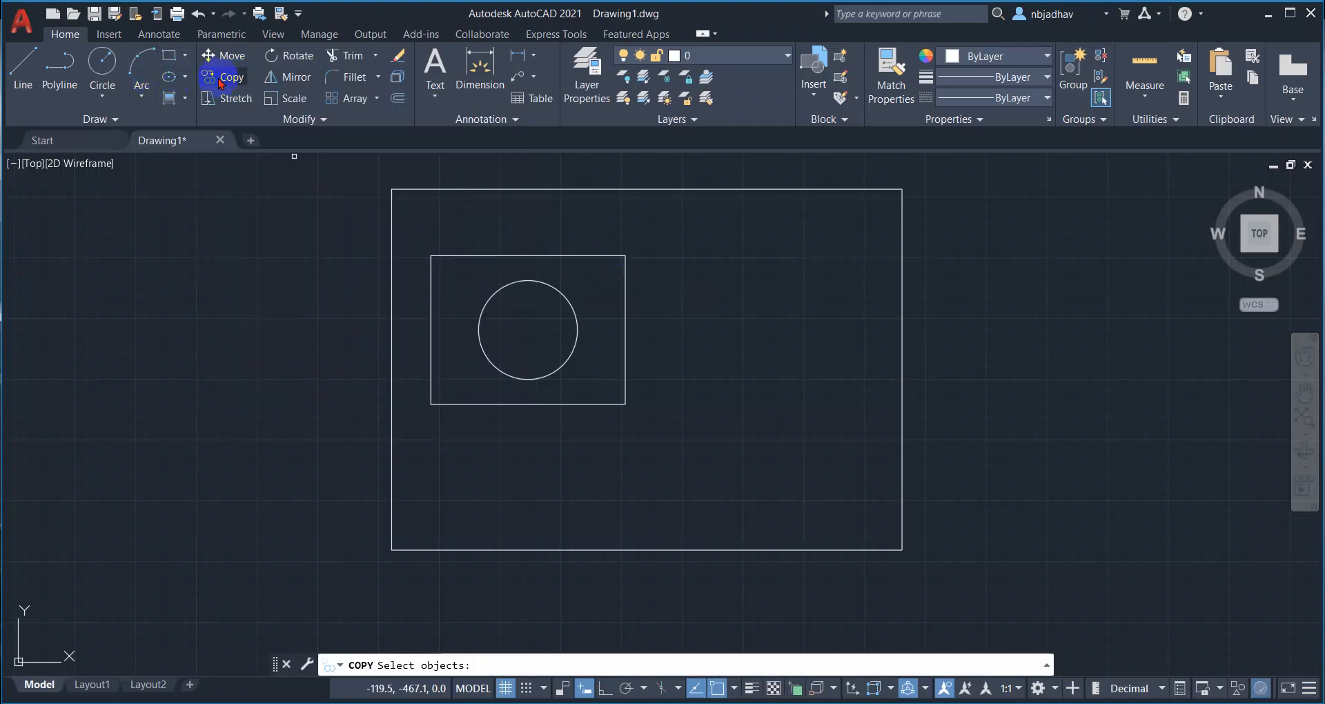
left_click(376, 664)
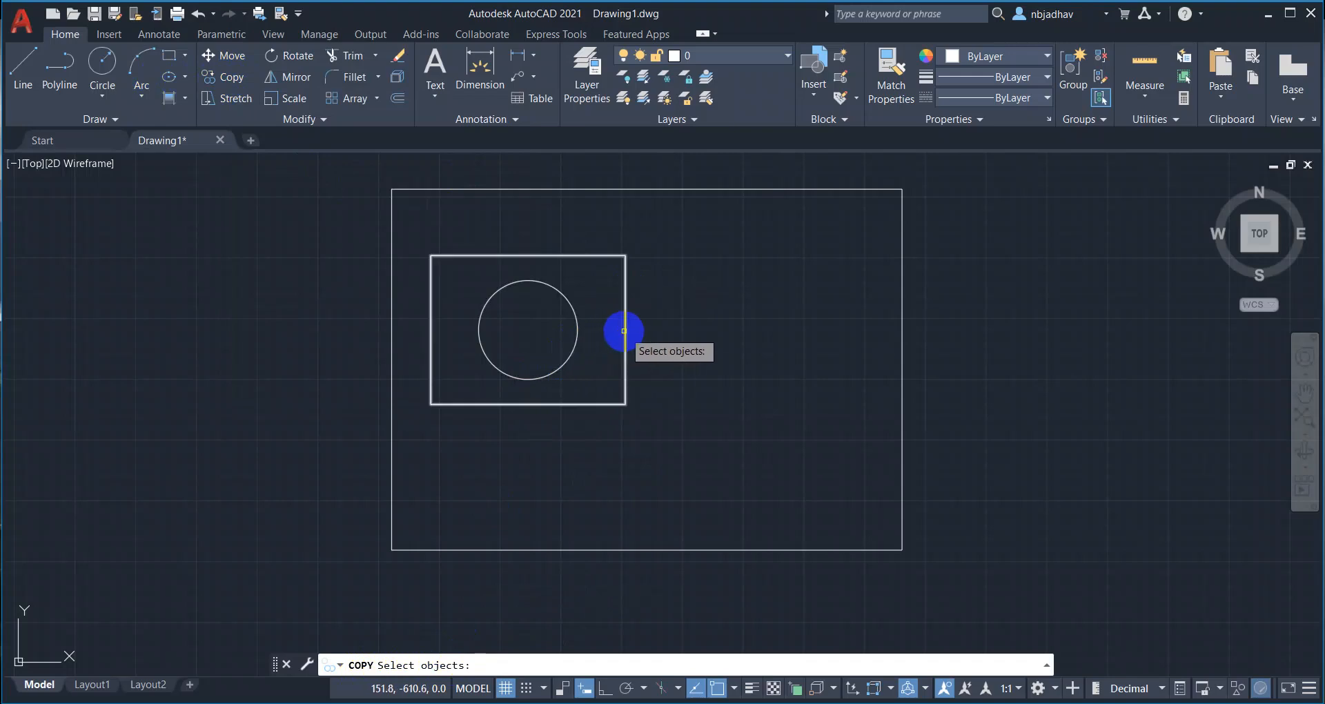
left_click(577, 331)
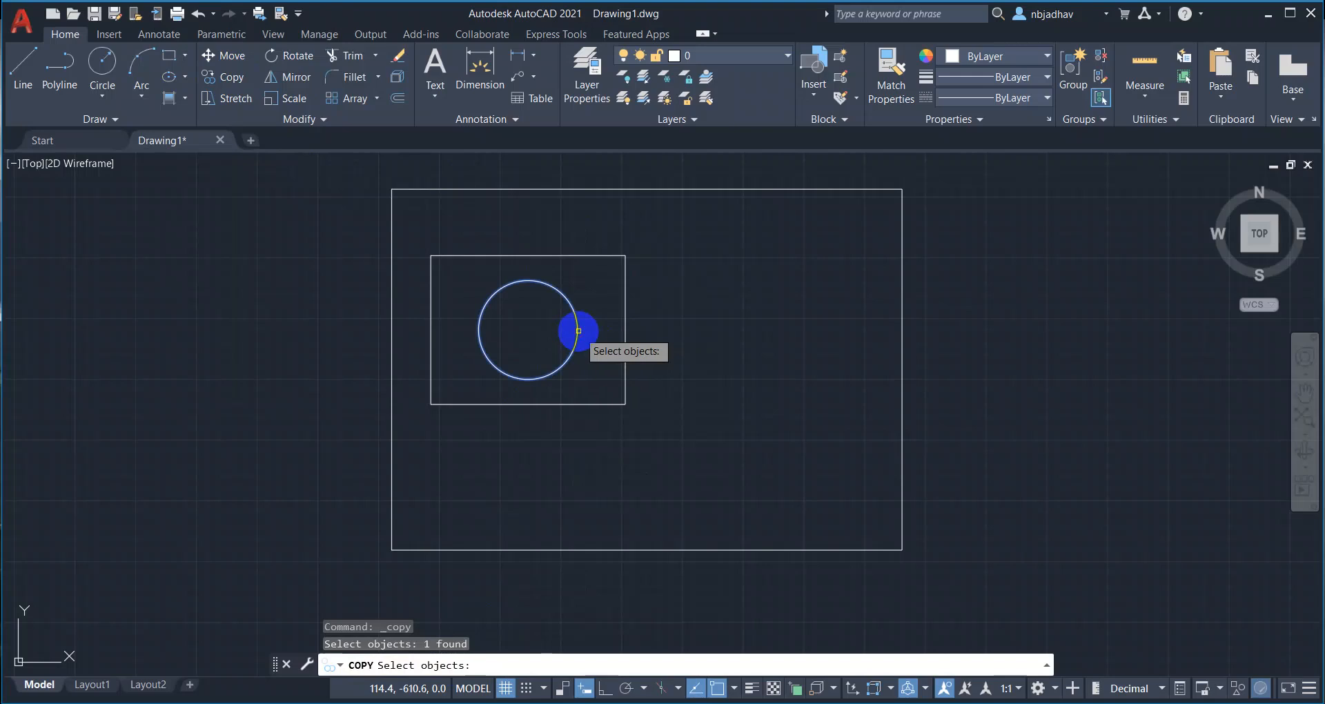
key("Return")
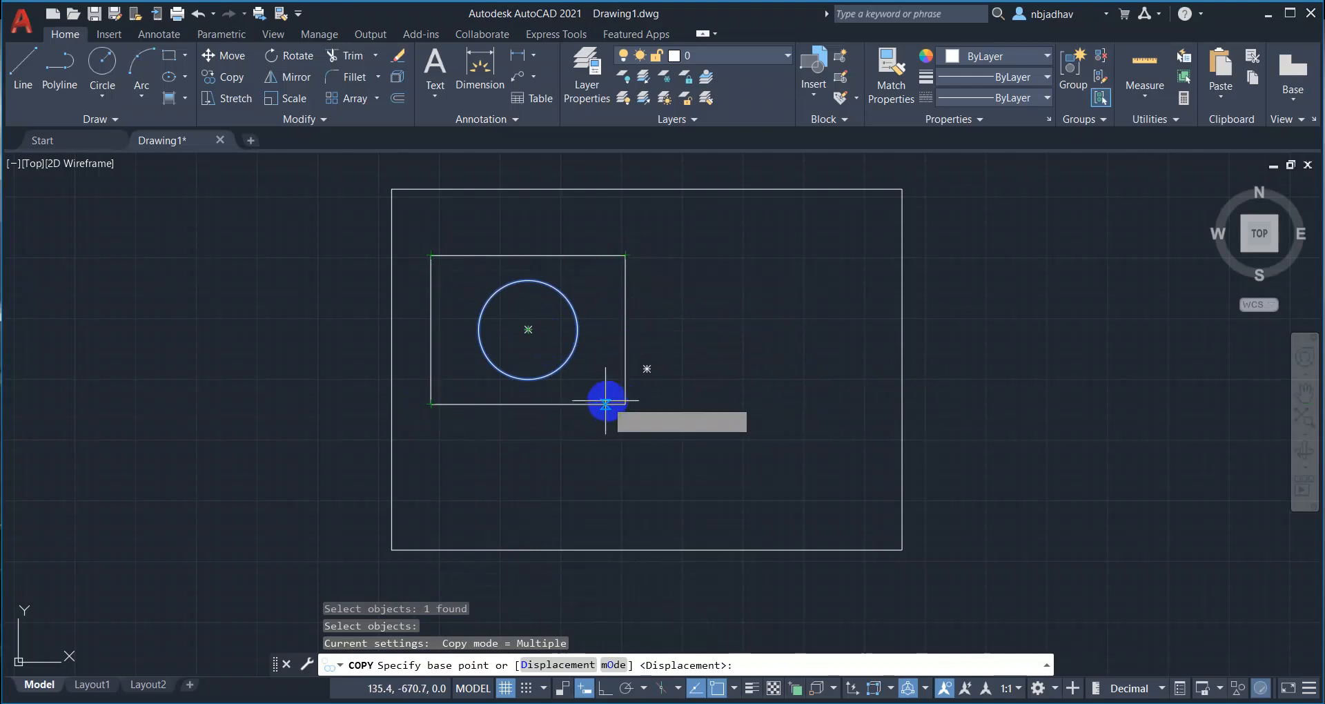
left_click(528, 329)
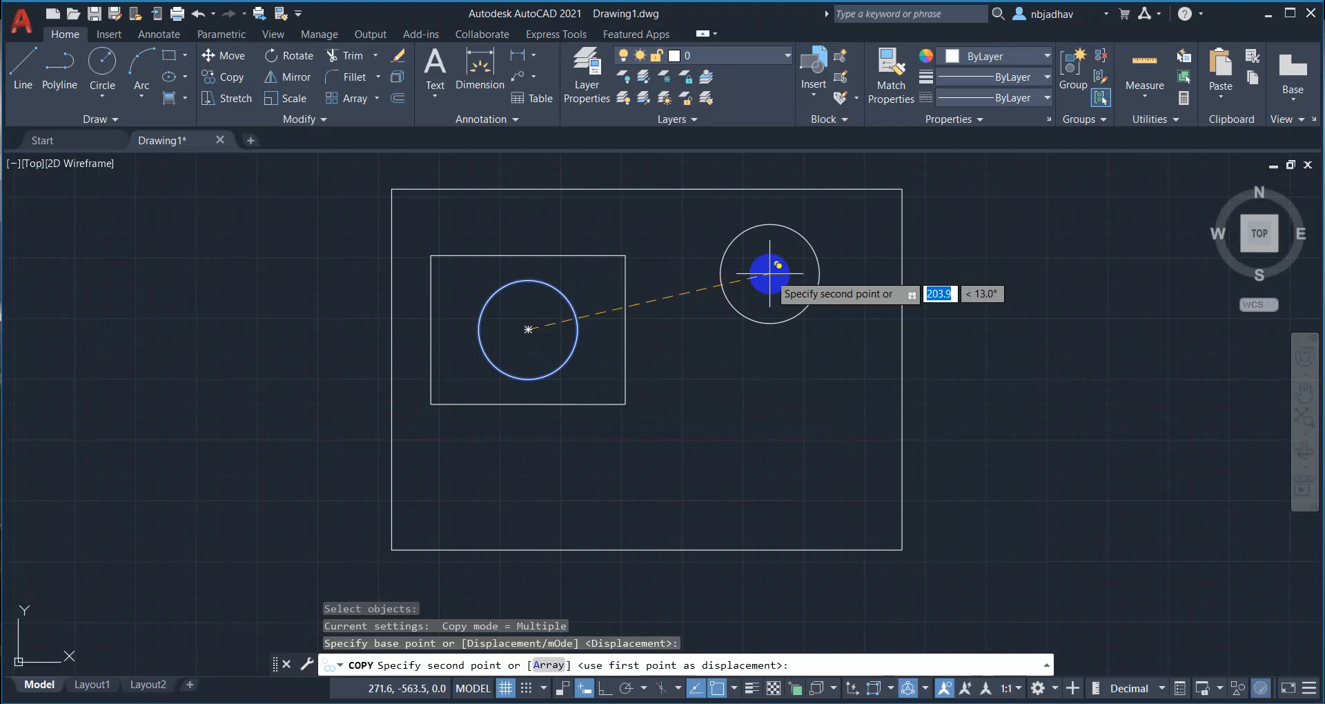
Switch the copy's dynamic input back and forth between the distance and angle values
key("Tab")
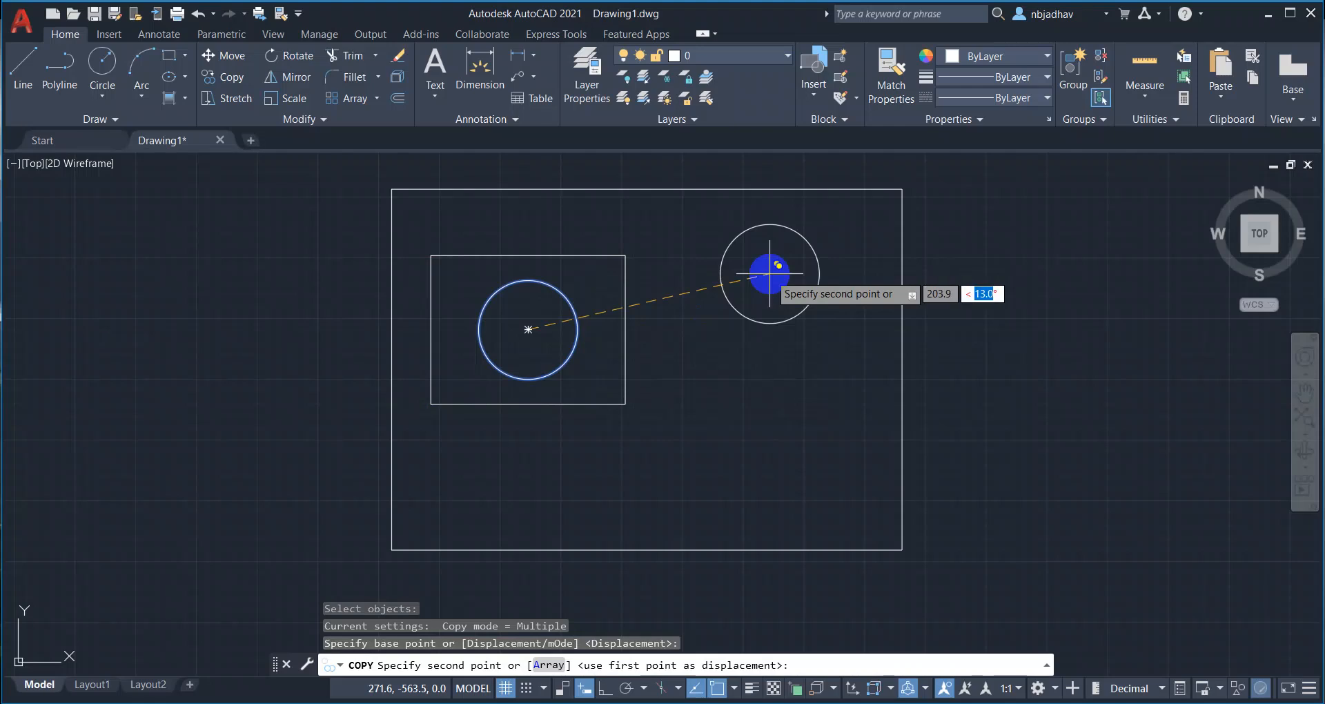
key("Tab")
key("Tab")
key("Tab")
key("Tab")
key("Tab")
key("Tab")
key("Tab")
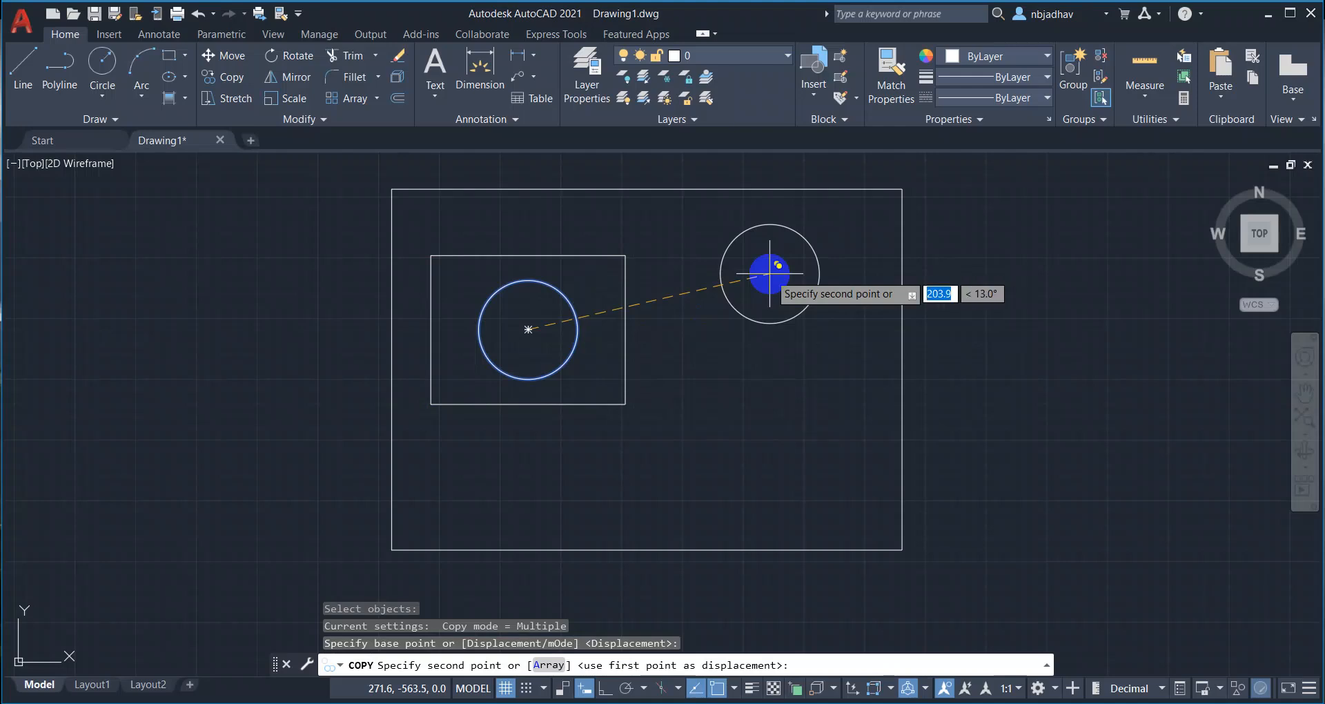
key("Tab")
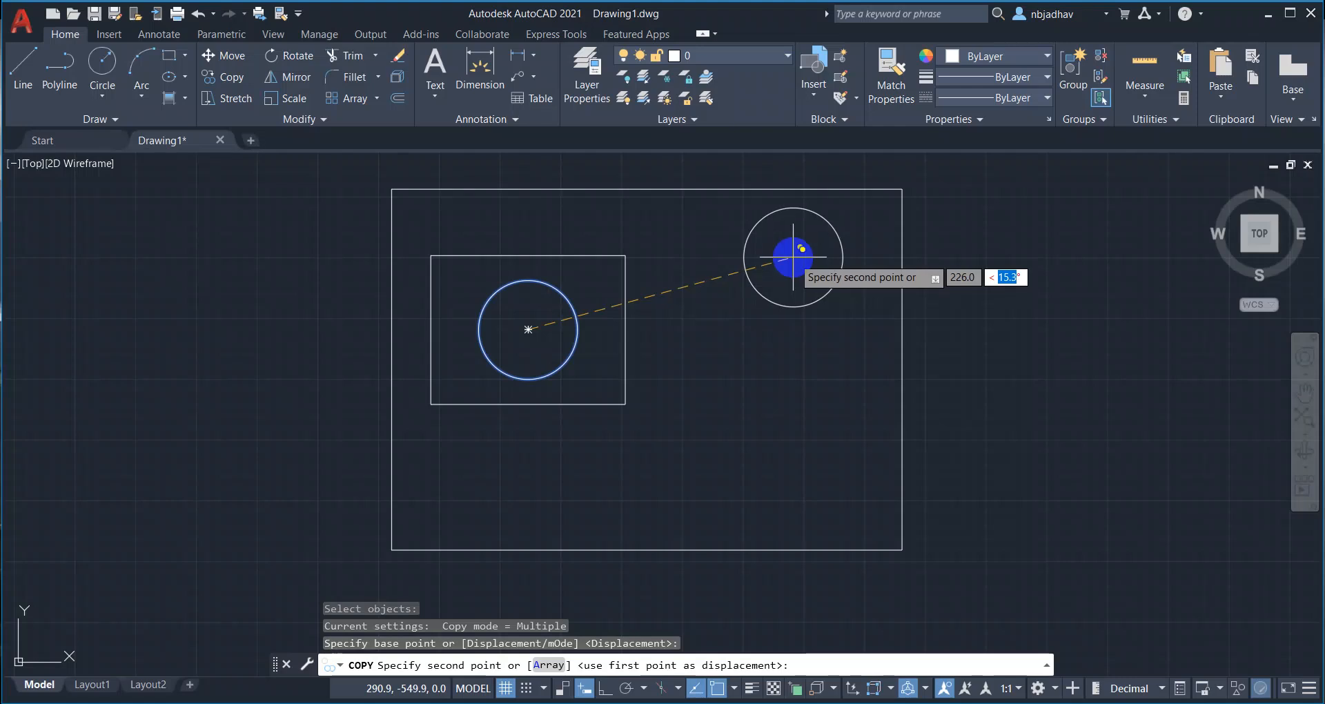
Place four circle copies inside the large rectangle, two stacked near its right edge and two side by side near its lower edge
left_click(789, 257)
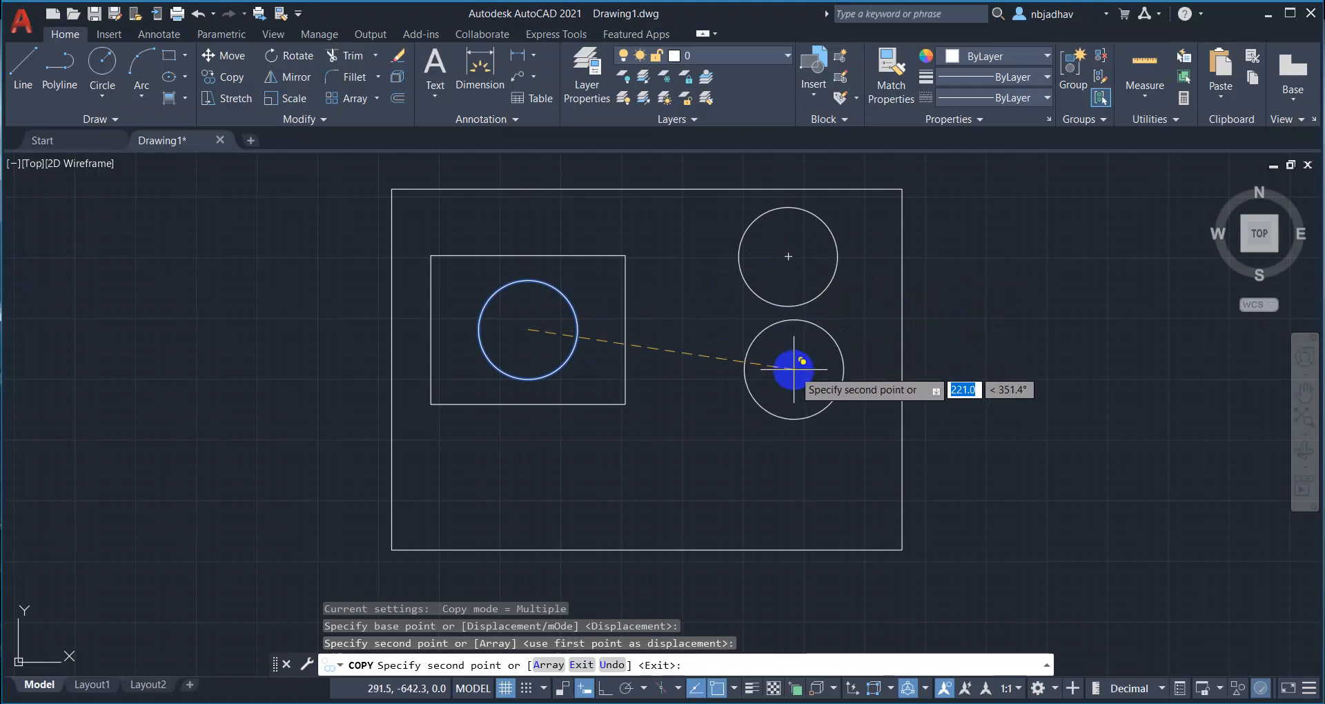
left_click(794, 369)
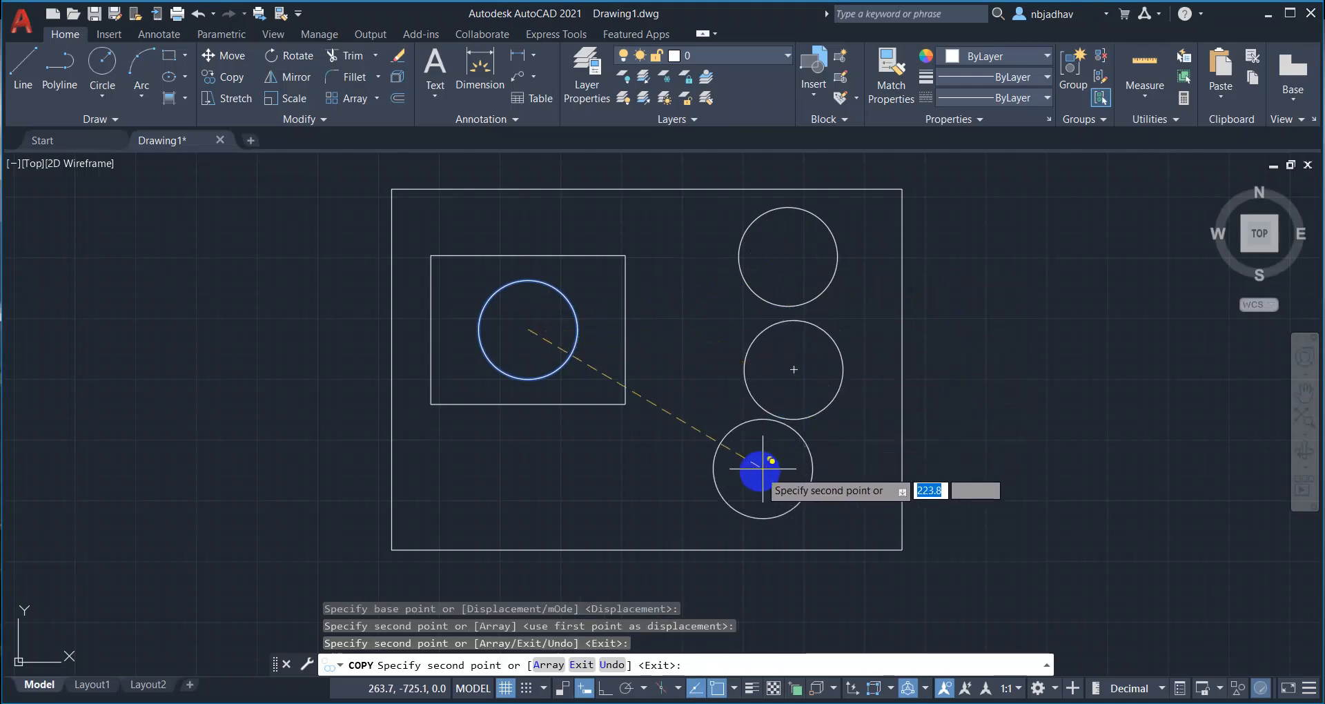
left_click(738, 475)
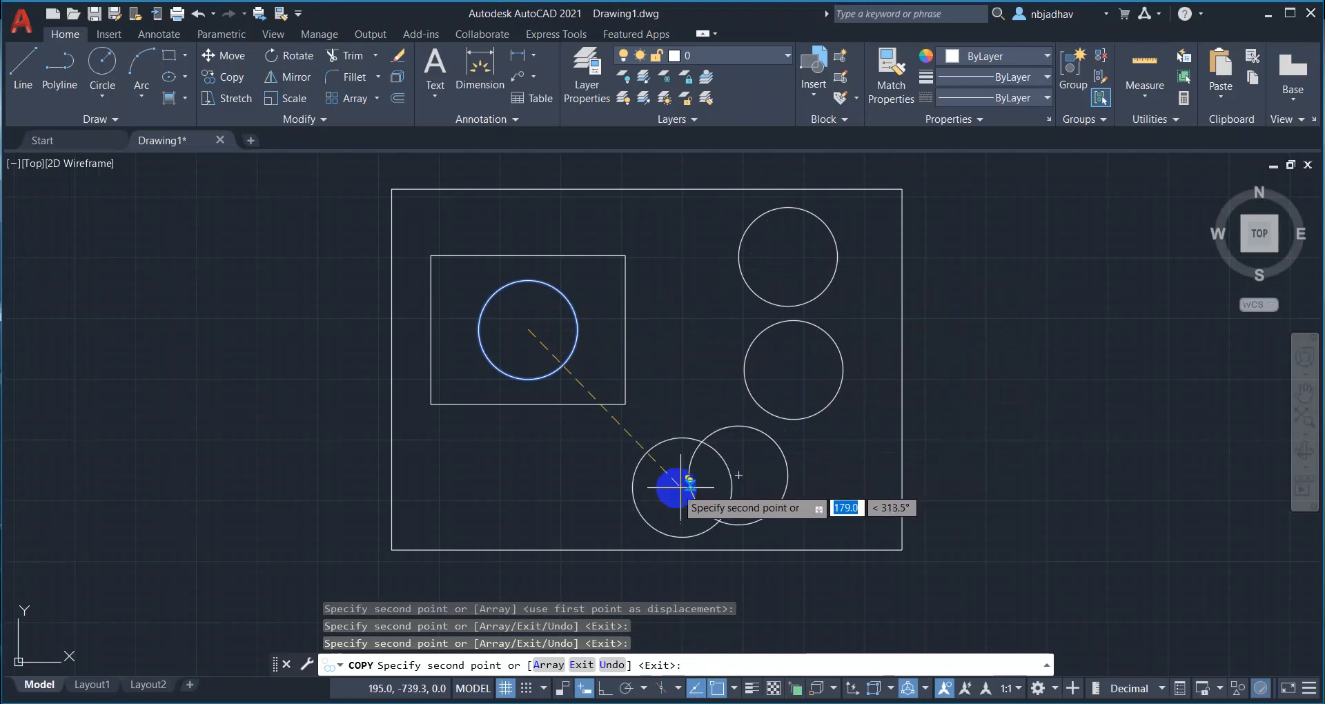
left_click(623, 483)
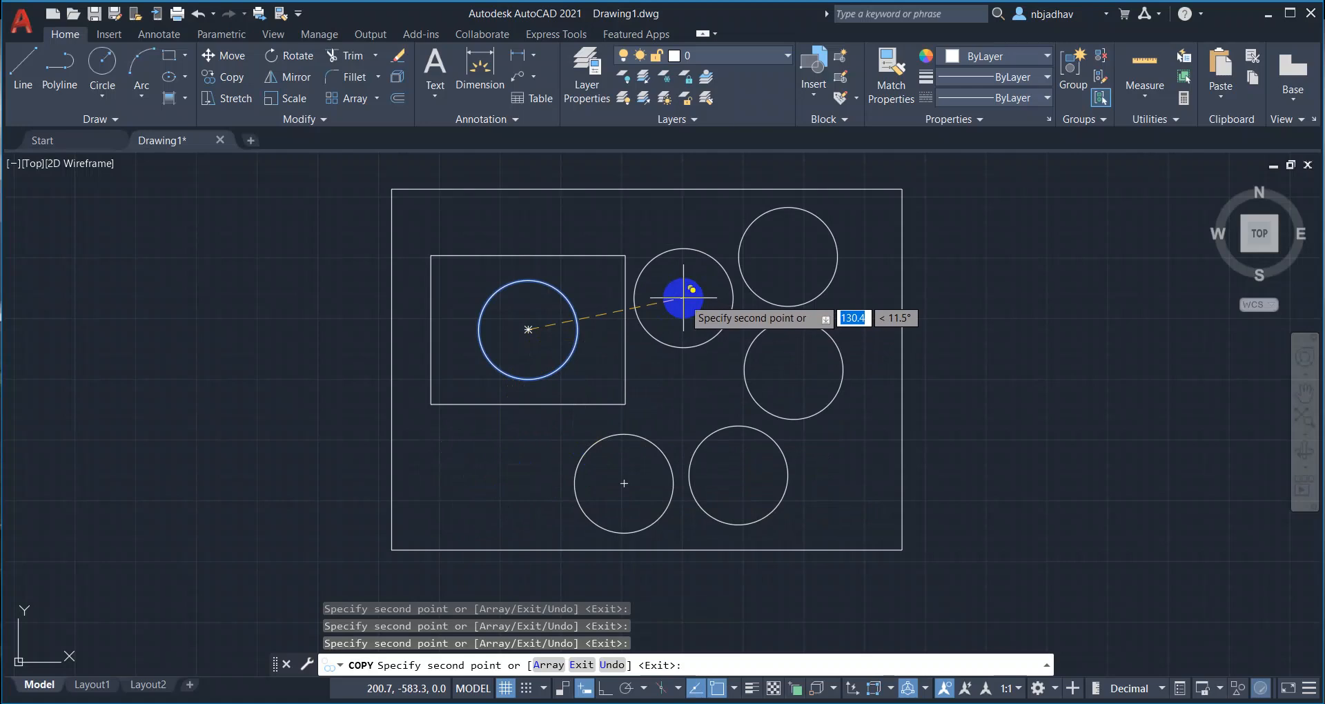
Try Ortho mode on and off, and place a fifth circle copy below the small rectangle, about 127.5 units at 251° from the original
key("Tab")
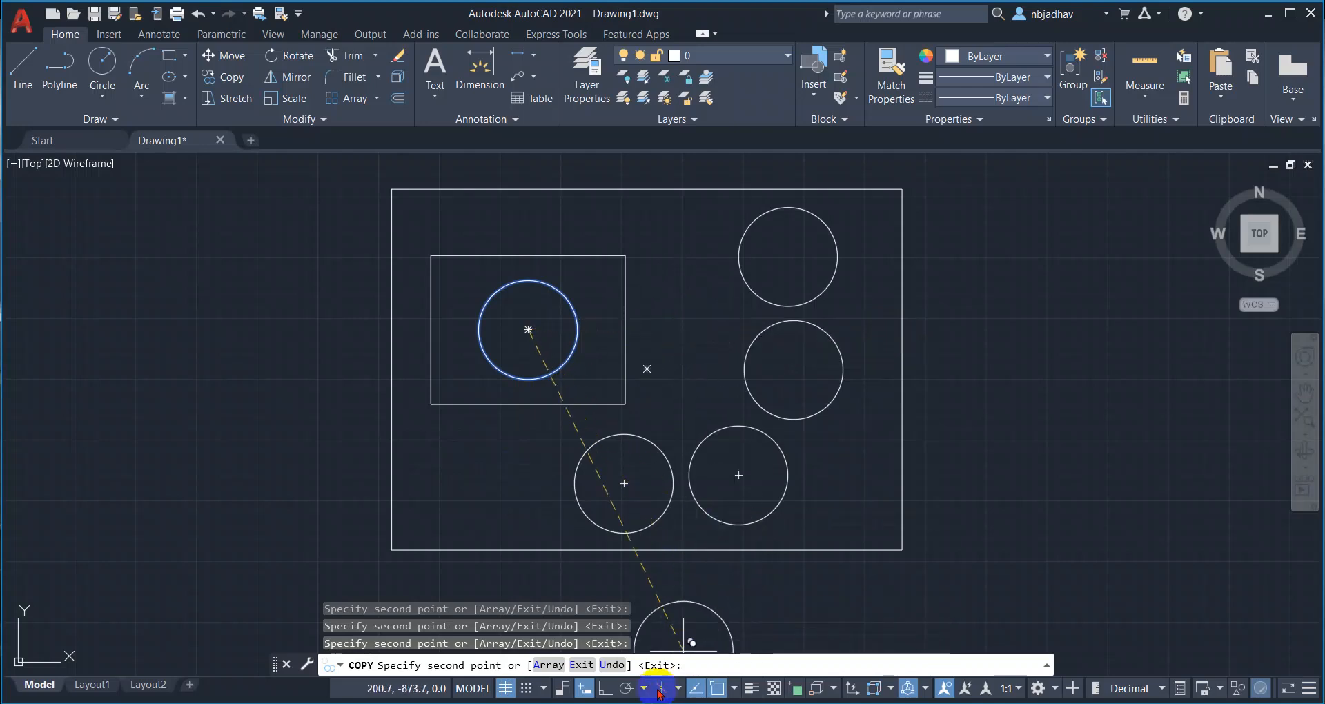
left_click(604, 689)
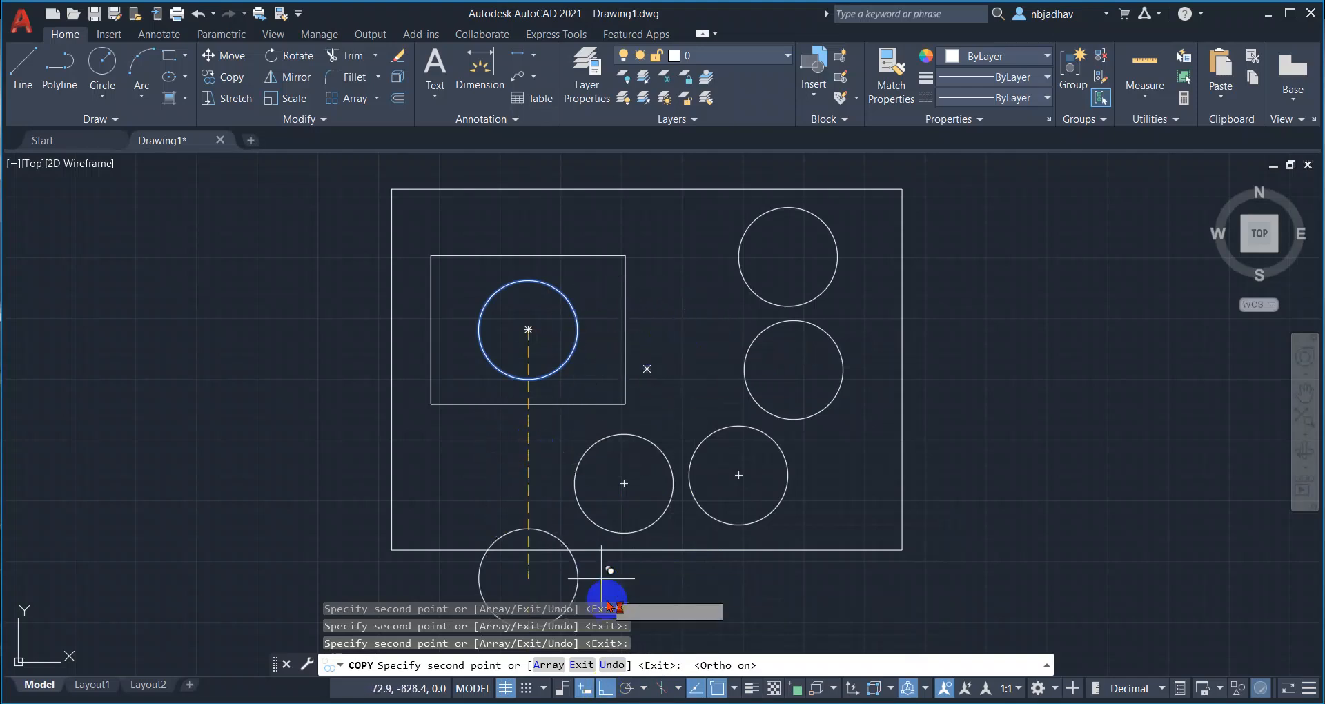
left_click(605, 685)
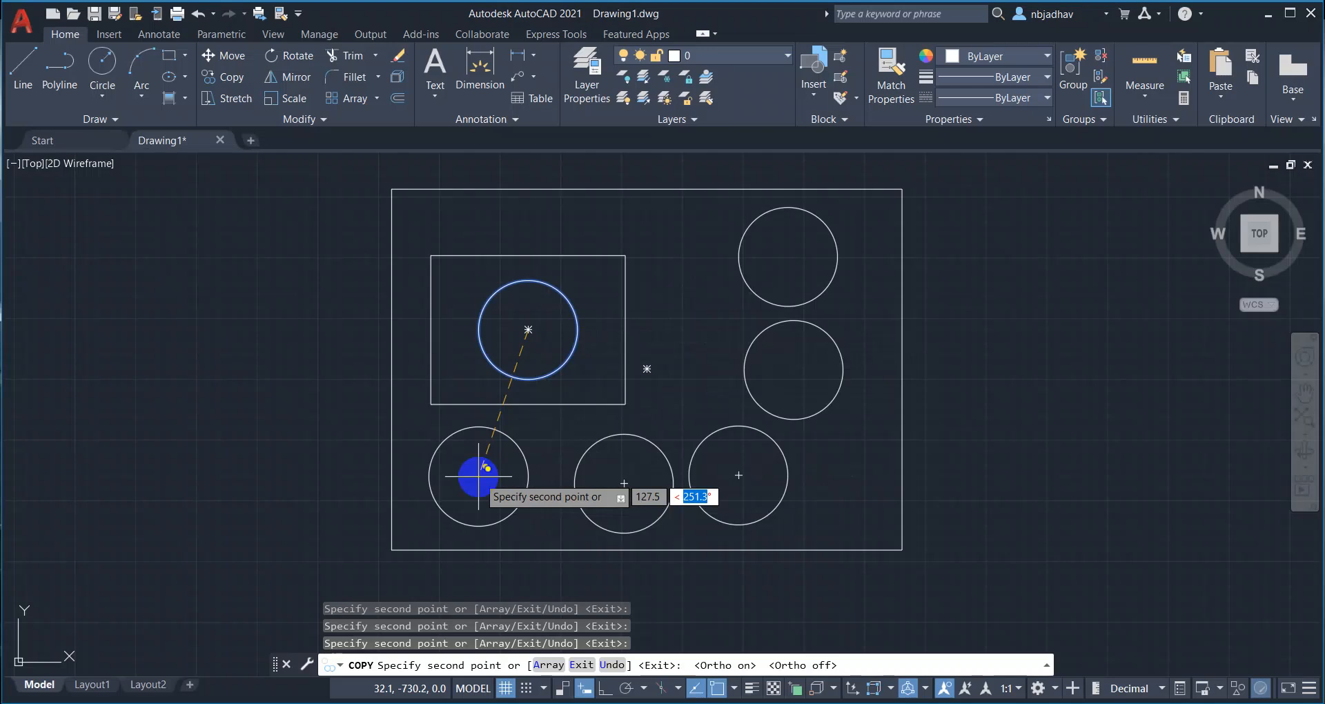
left_click(479, 476)
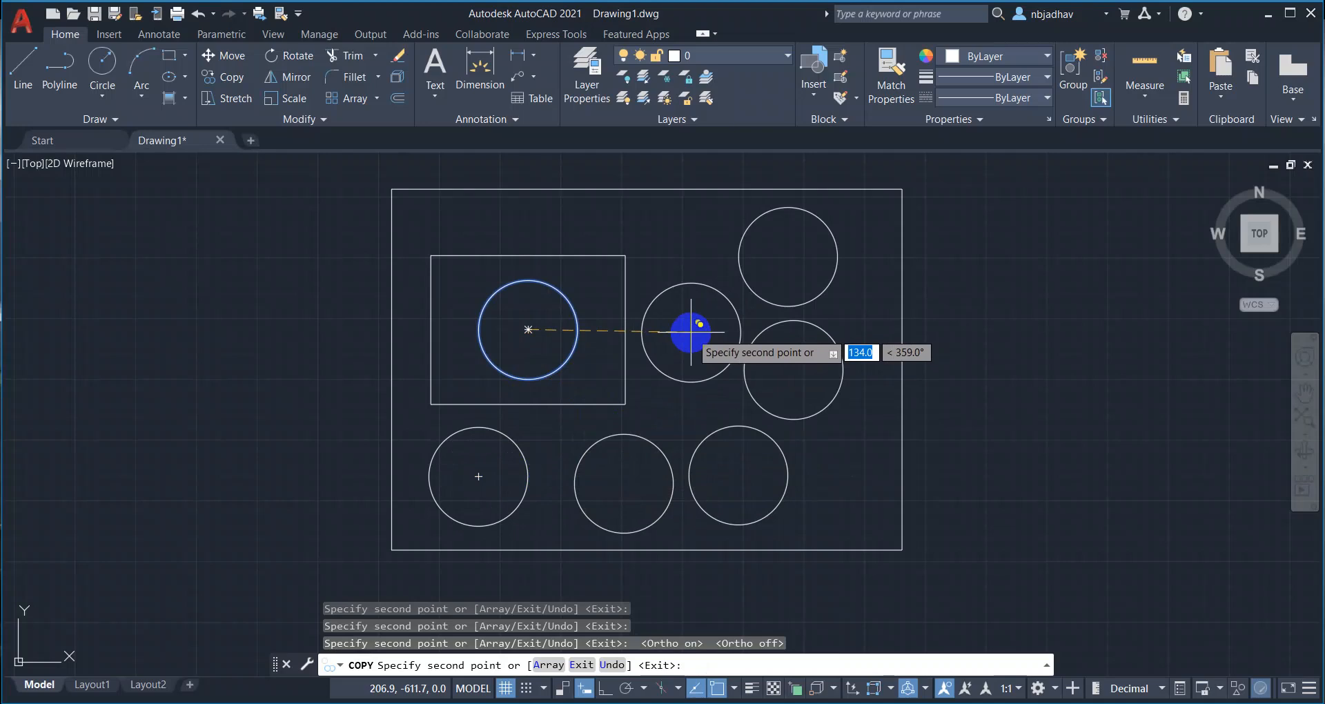
key("Return")
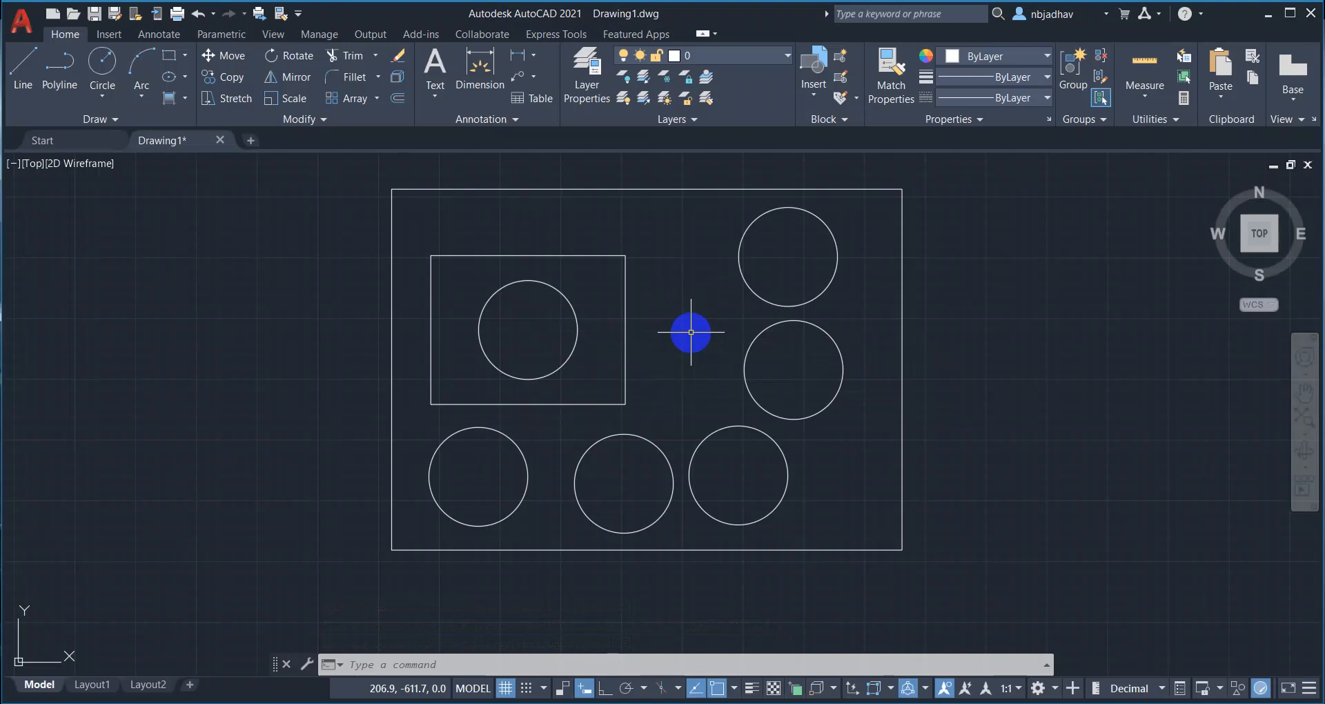
Repeat the Copy command to select further objects
key("Return")
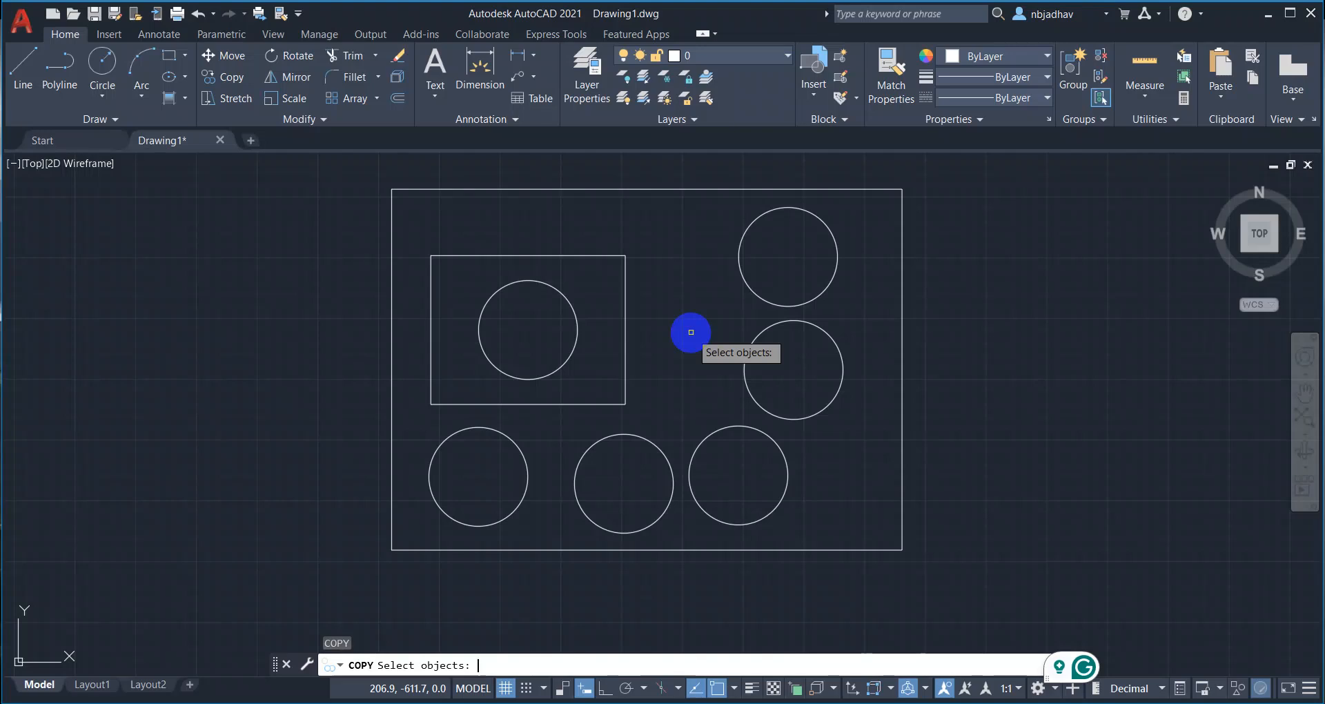
key("Escape")
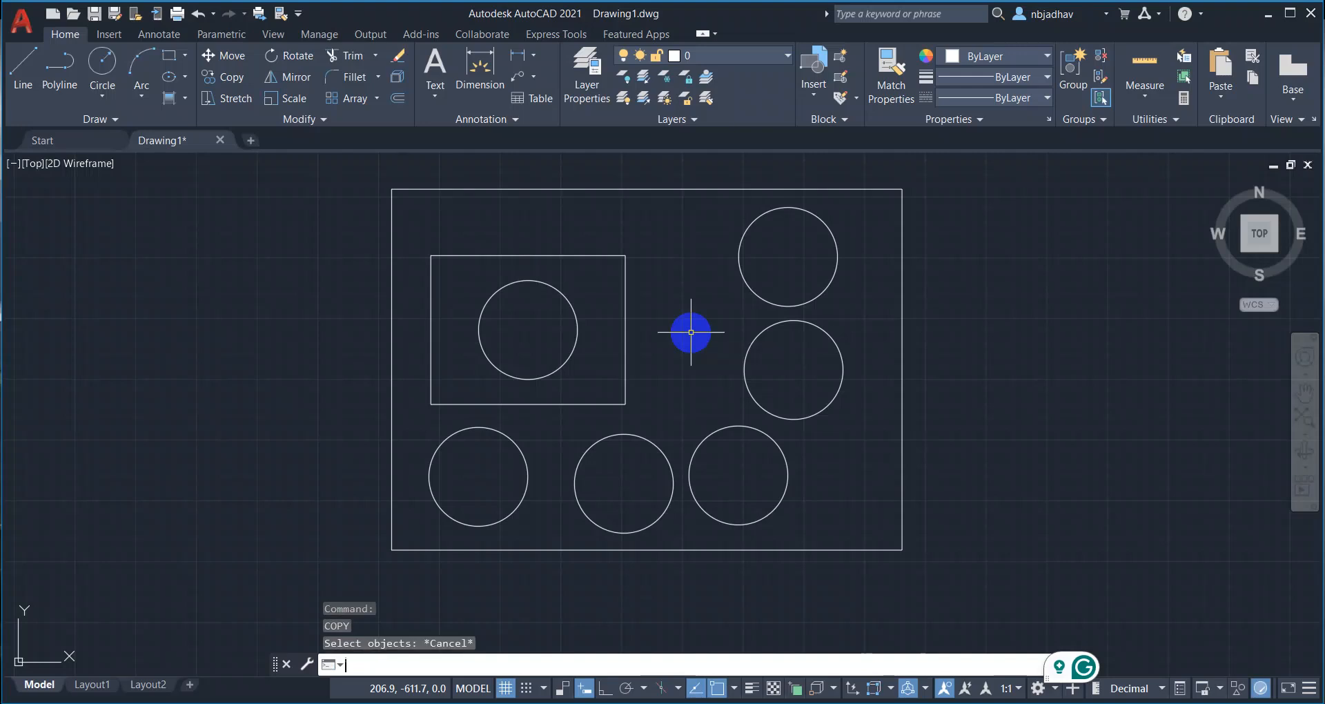
key("Return")
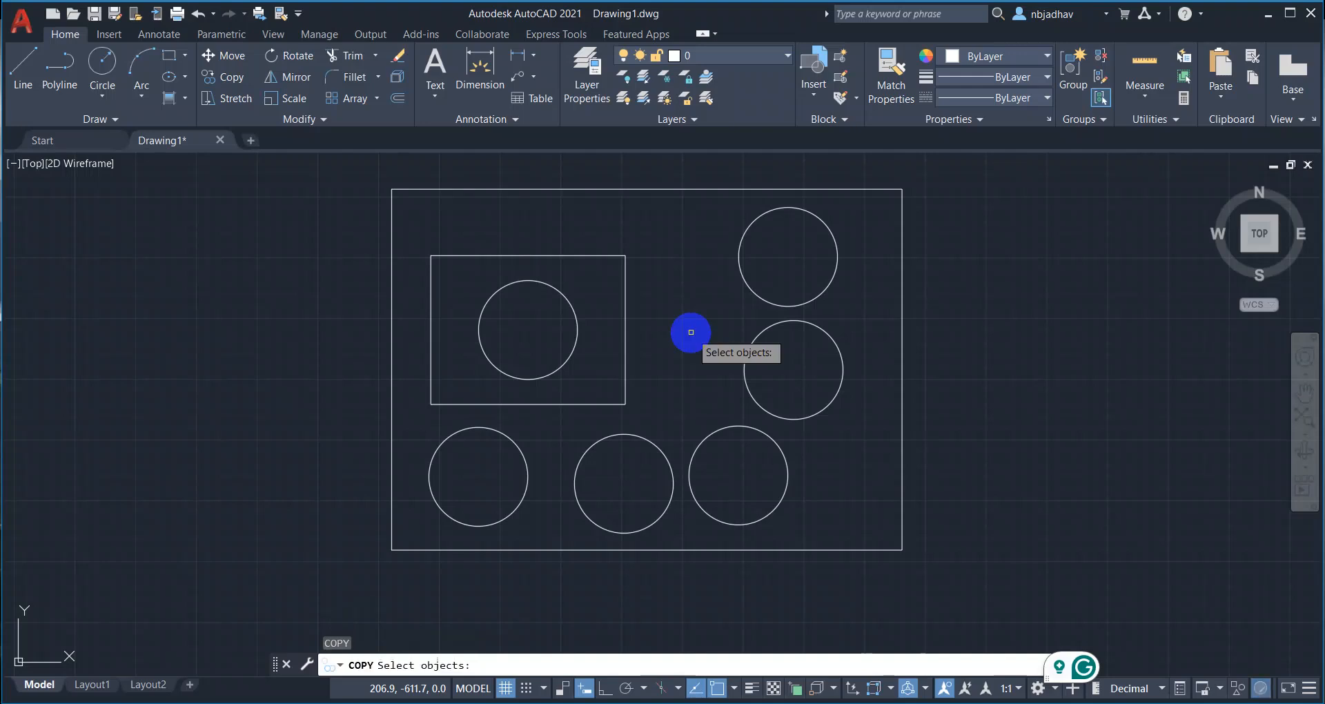